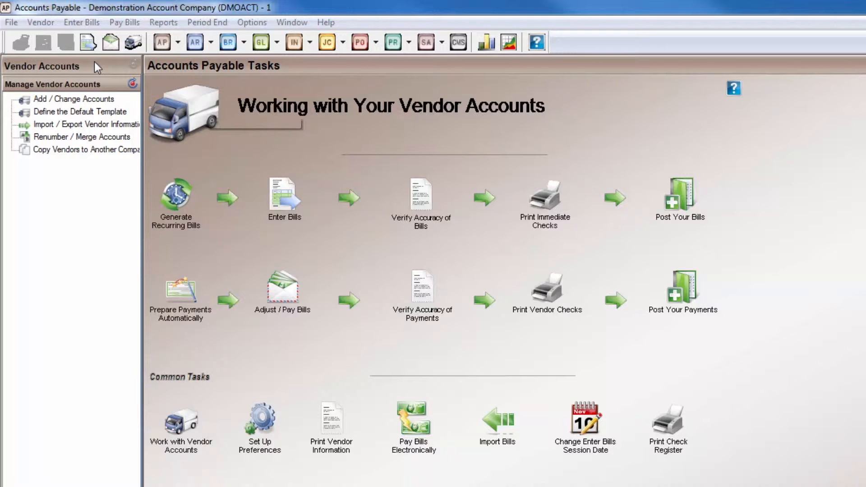
Open vendor maintenance and enter VENDOR 1 as the new vendor number
click(51, 24)
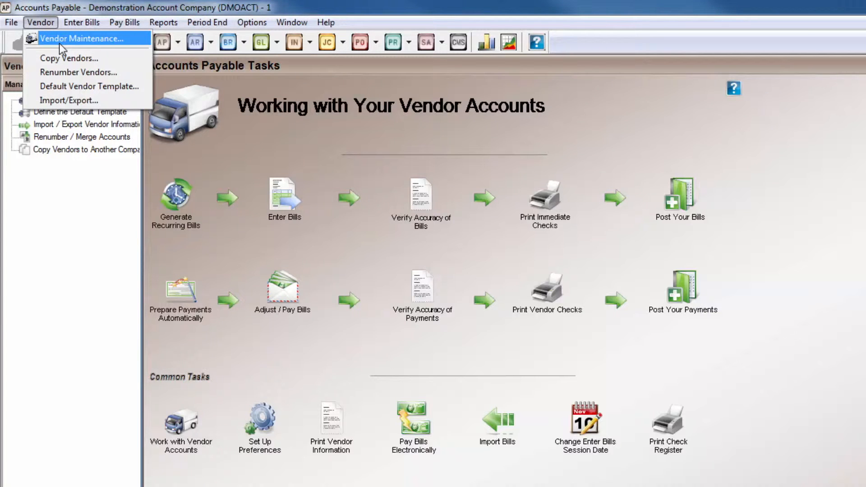
click(58, 44)
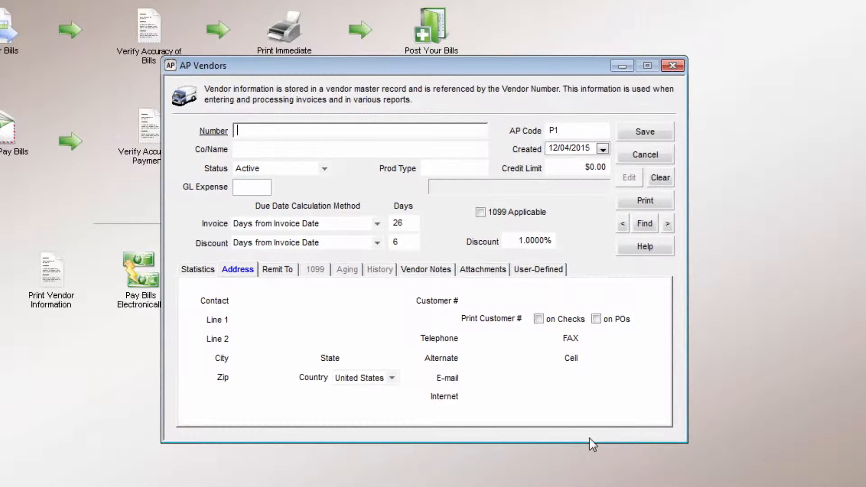
text(VENDOR 1)
key(Tab)
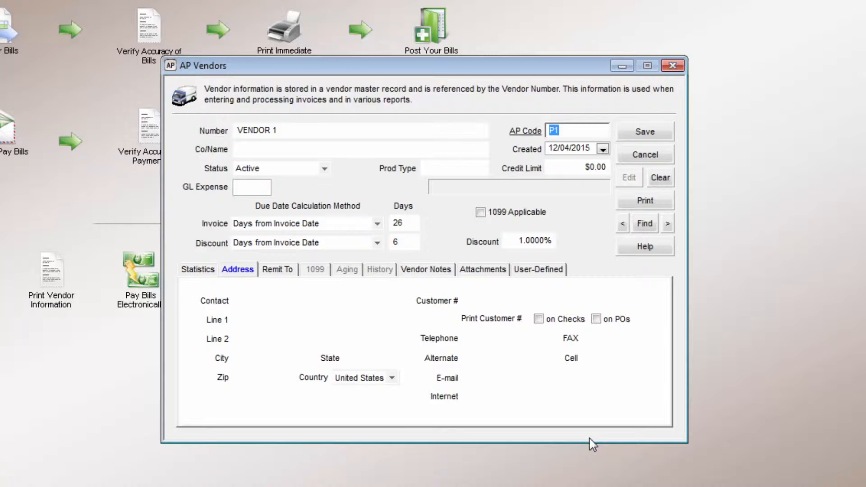
Set the vendor's company name to Vendor 1 Name Or Person Name
key(Tab)
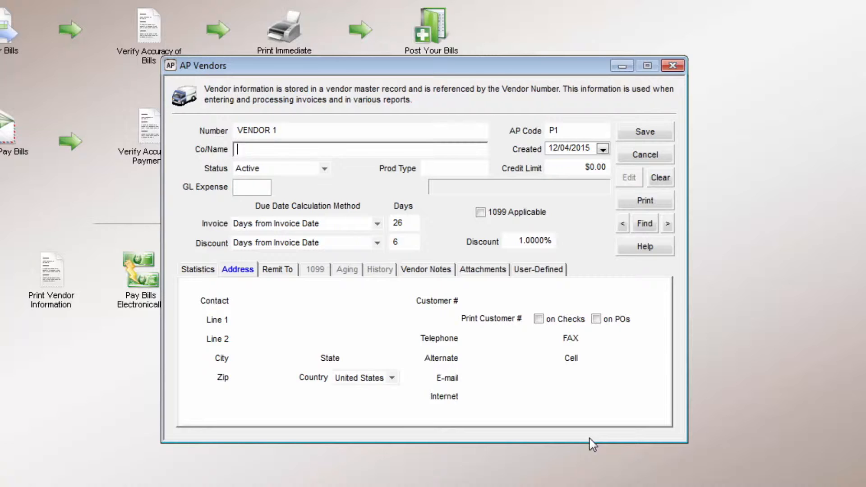
text(Vendor 1 Name Or Person Name)
click(603, 149)
click(603, 149)
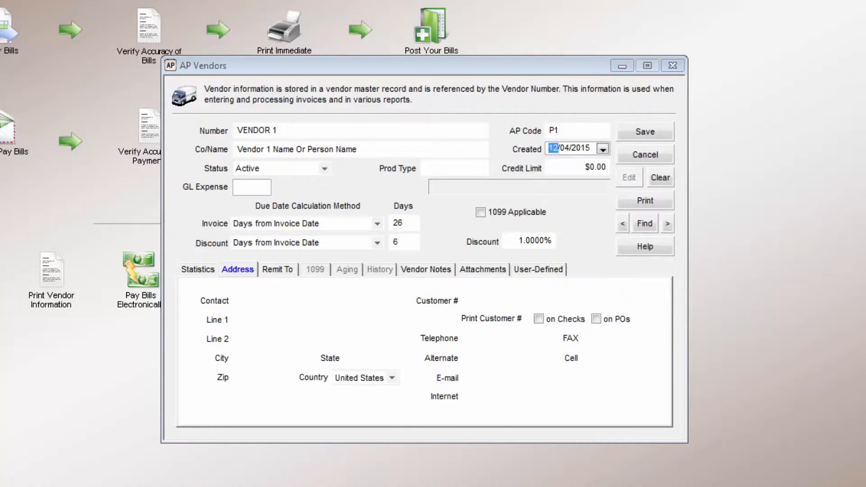
key(Tab)
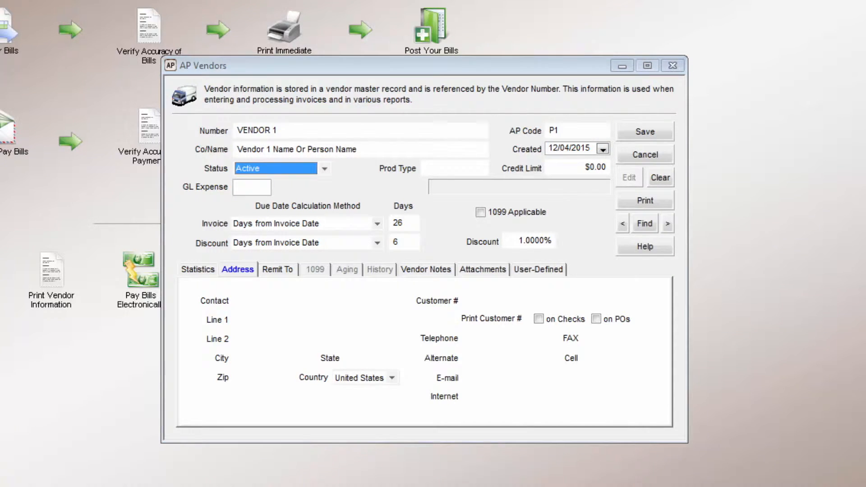
key(Down)
key(Down)
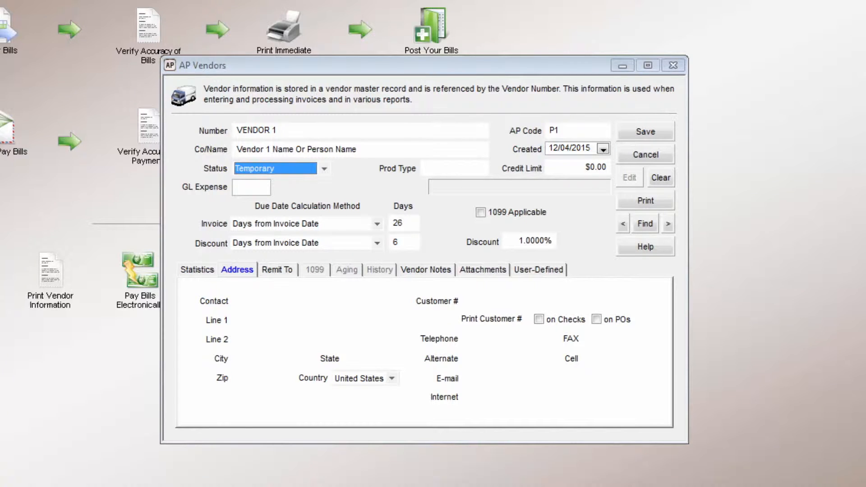
key(Up)
key(Up)
Set the product type to OFFICE PROD and the credit limit to 10000
key(Tab)
text(OFFICE)
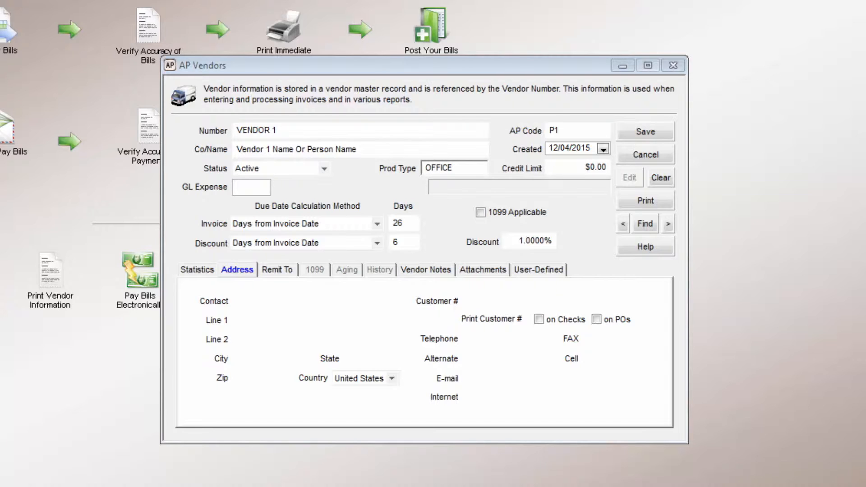
text( PROD)
key(Tab)
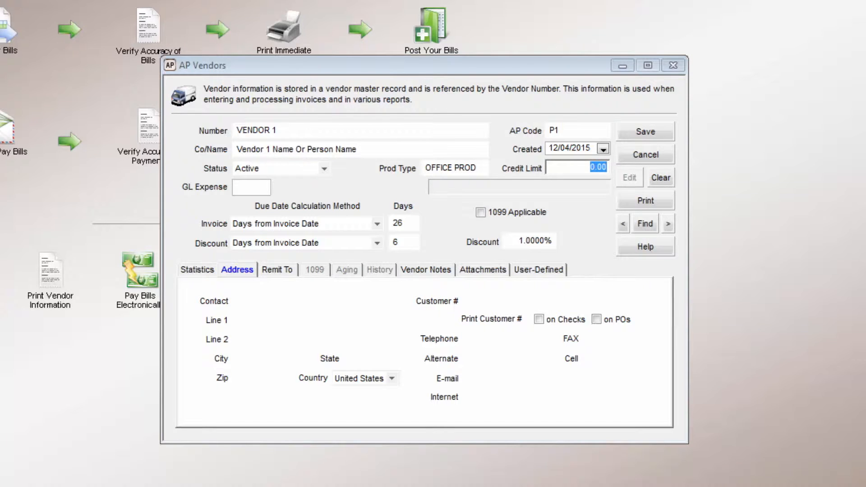
text(10000)
key(Tab)
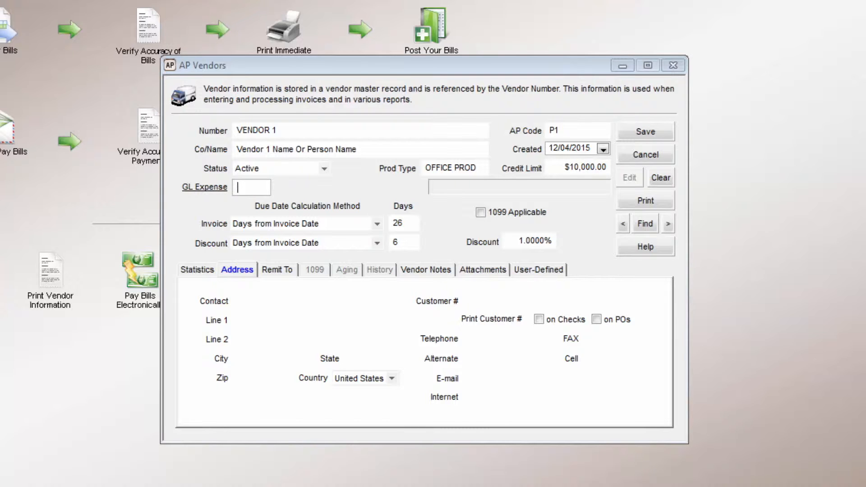
Look up and assign GL expense account 1420 Equipment to the vendor
click(240, 188)
scroll(397, 262, down, 6)
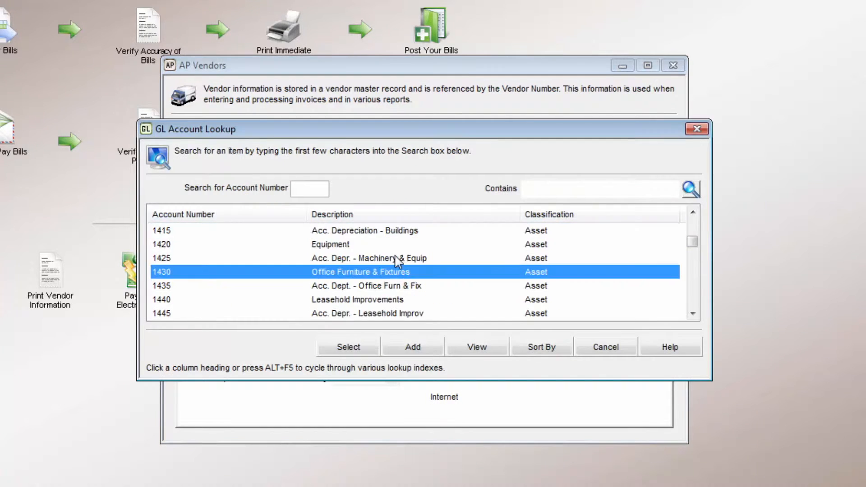
click(386, 246)
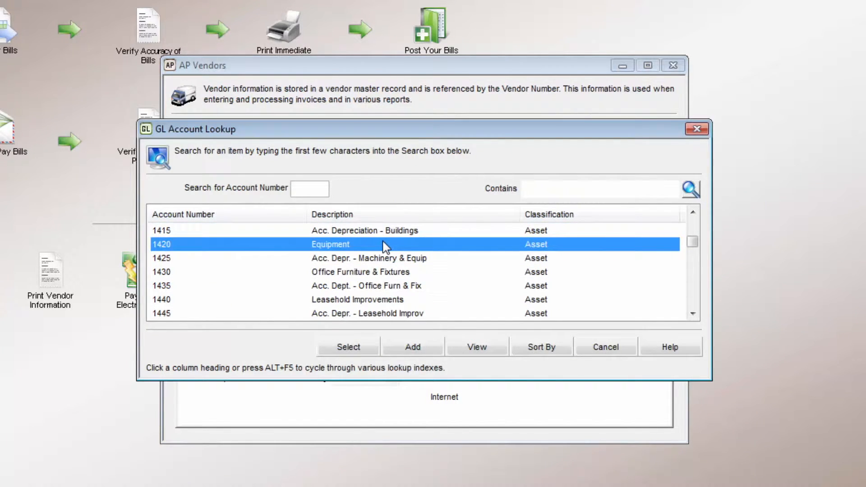
double_click(386, 245)
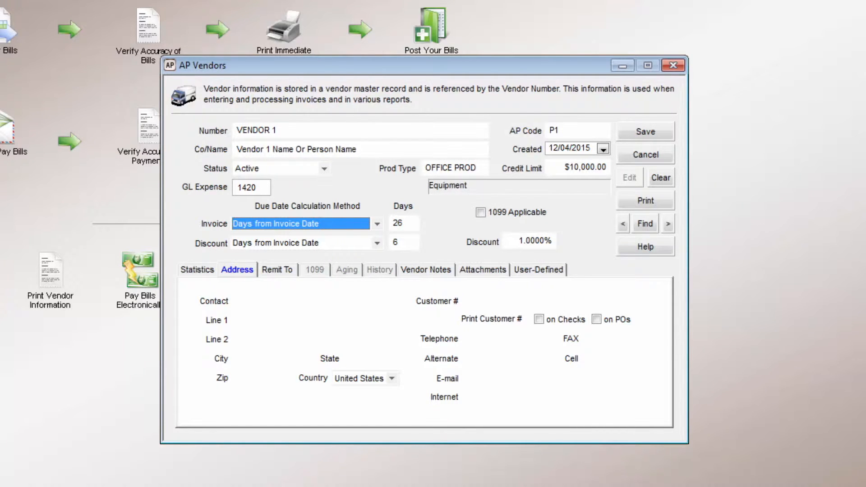
Set the invoice due date to 30 days and the discount period to 10 days from invoice date
key(Tab)
text(30)
key(Tab)
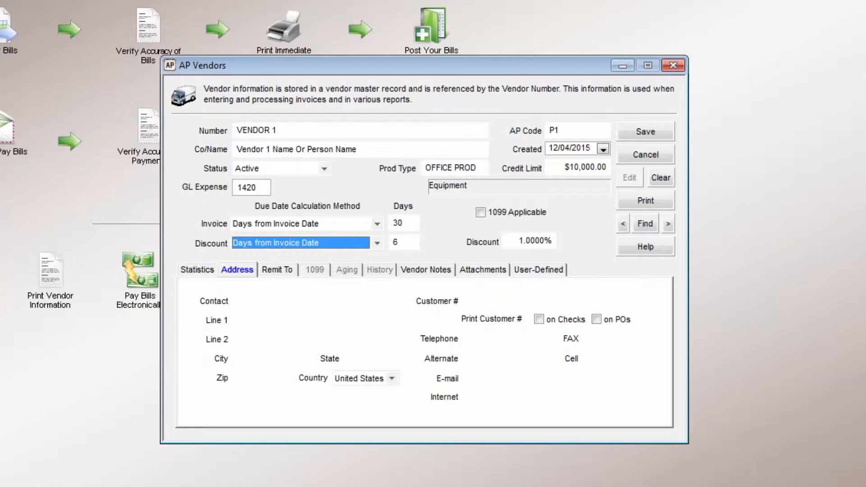
key(Tab)
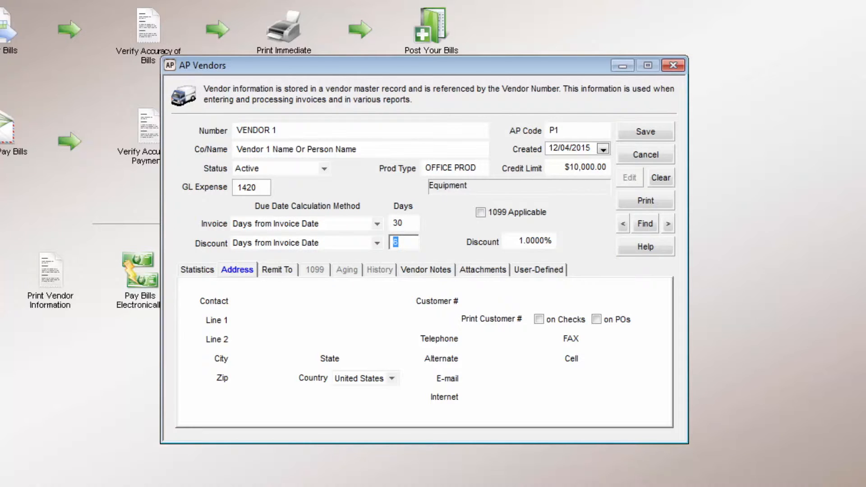
text(10)
key(Tab)
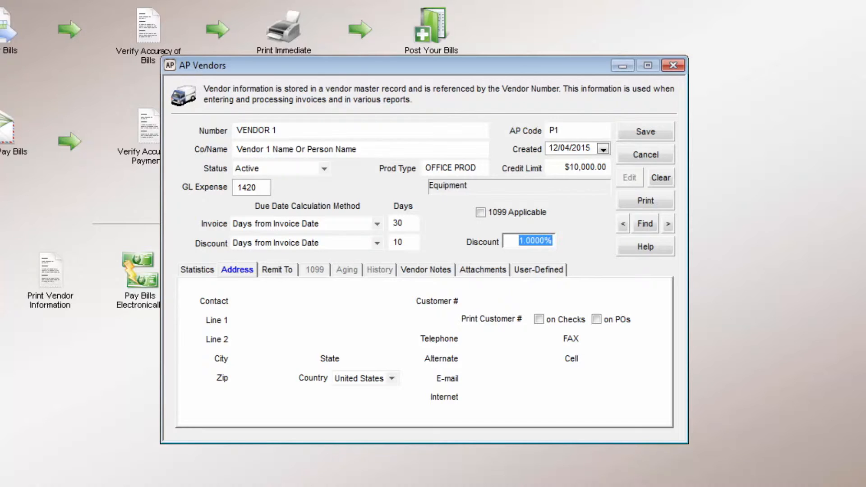
Mark the vendor as 1099 applicable and open its 1099 tab
click(481, 213)
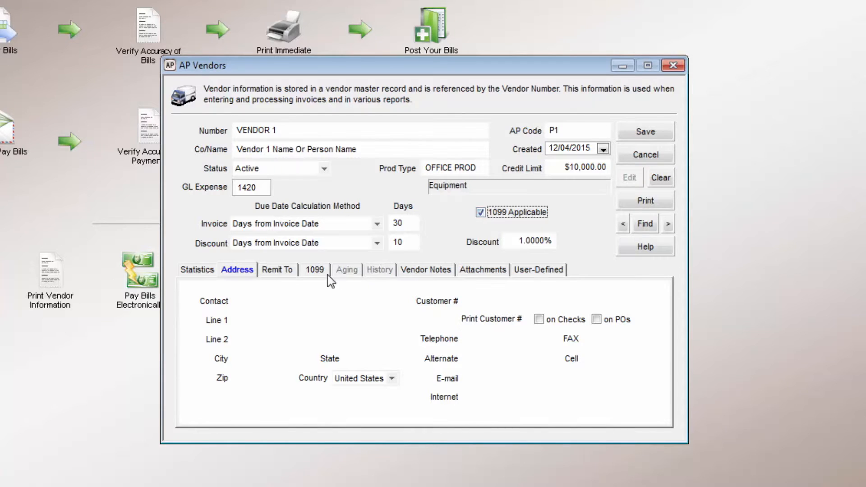
click(316, 271)
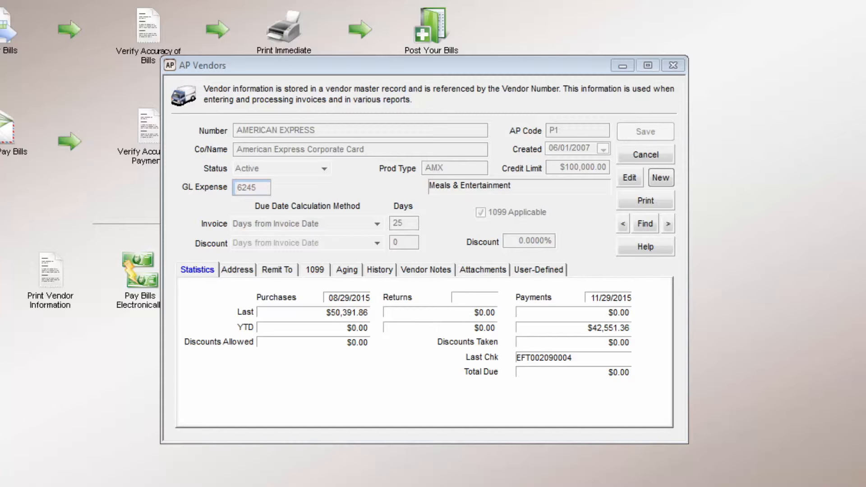
Review the American Express vendor's address, remit-to and aging details
click(245, 274)
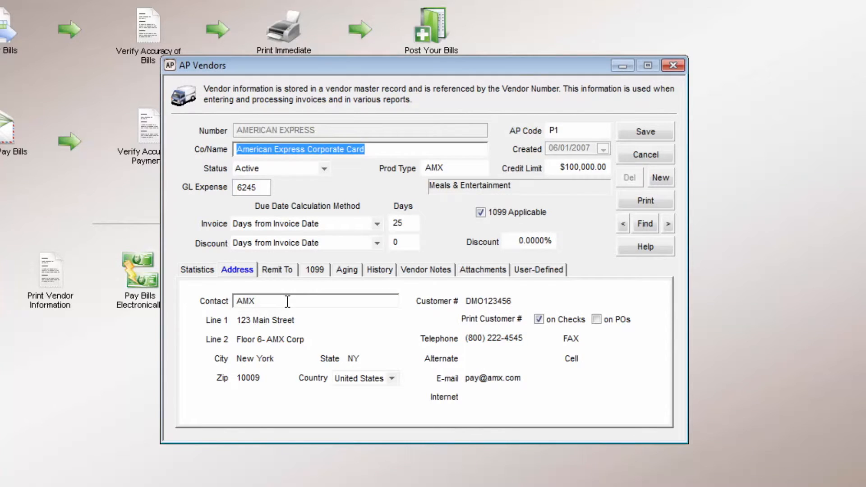
click(287, 302)
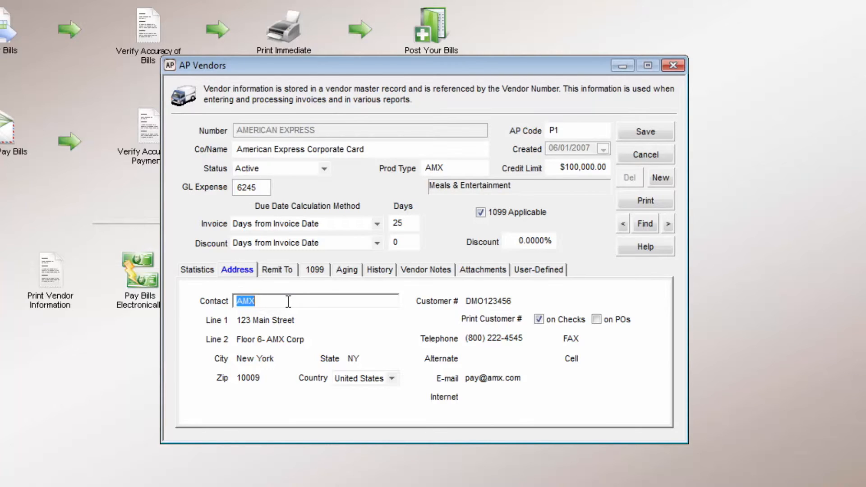
click(278, 270)
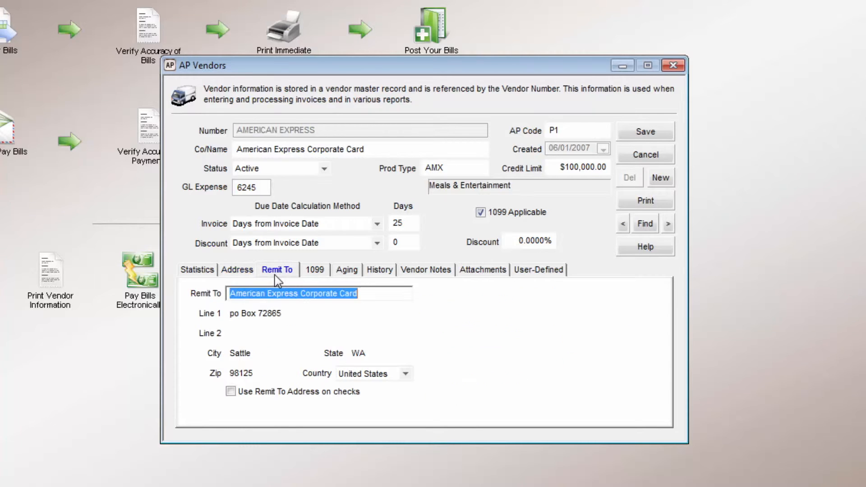
click(381, 294)
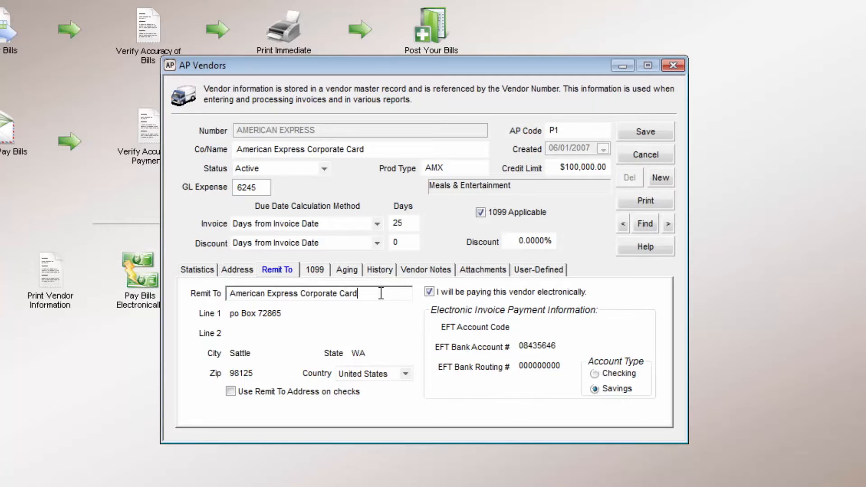
click(348, 271)
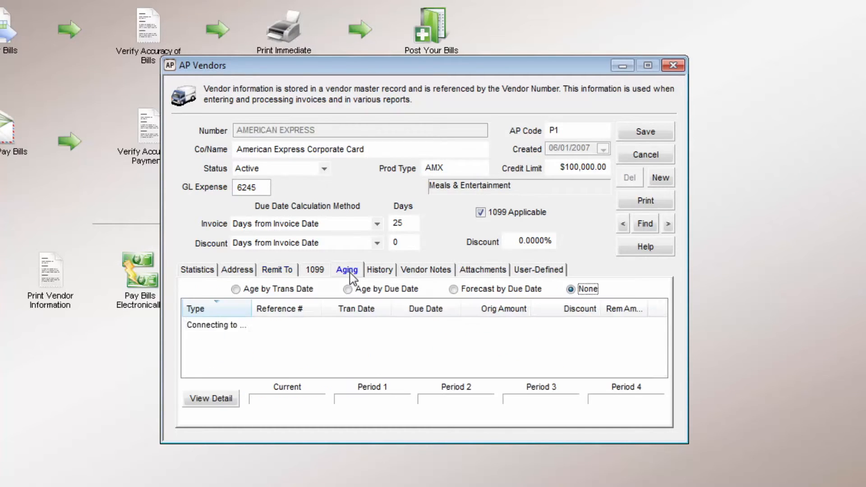
scroll(659, 334, down, 3)
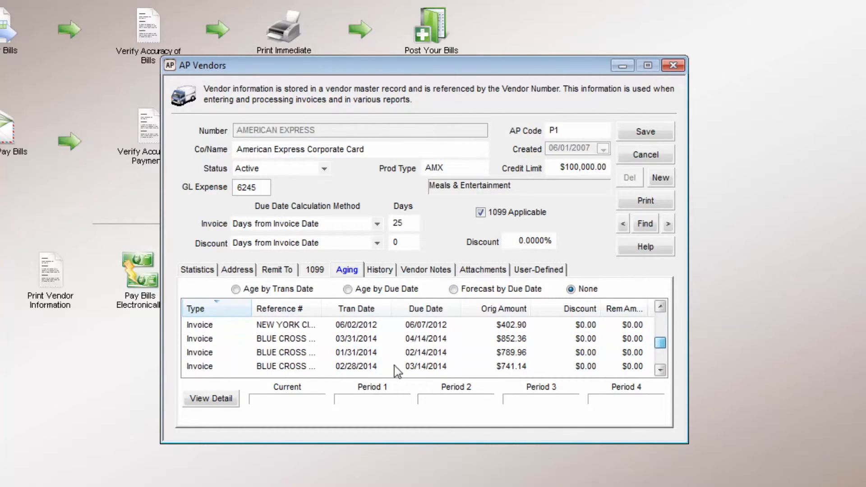
click(446, 366)
Examine the vendor's payment history report, notes, attachments and user-defined field lookup
click(379, 271)
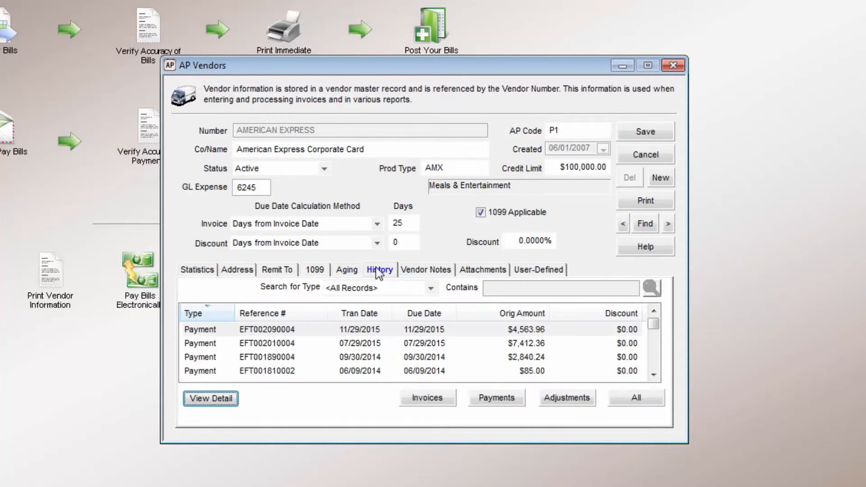
click(283, 331)
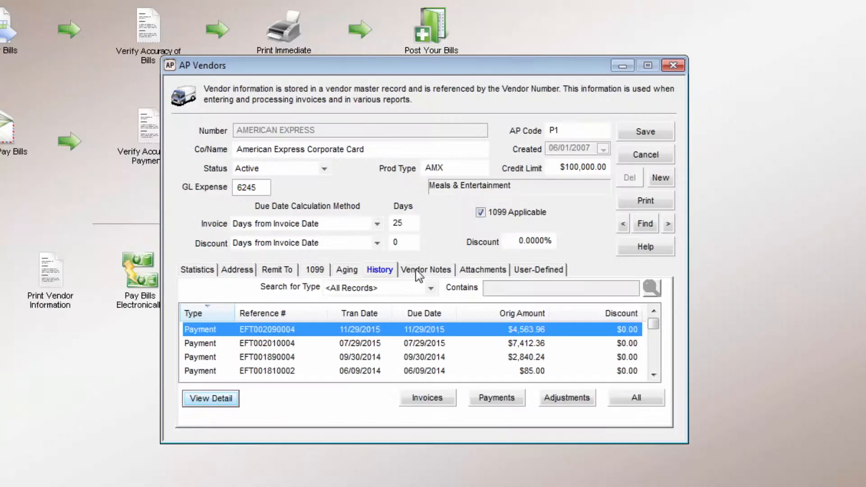
click(417, 271)
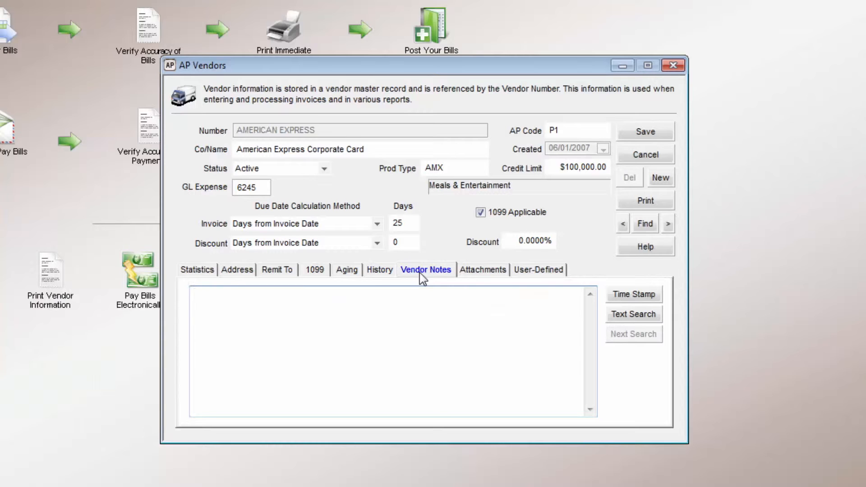
click(483, 276)
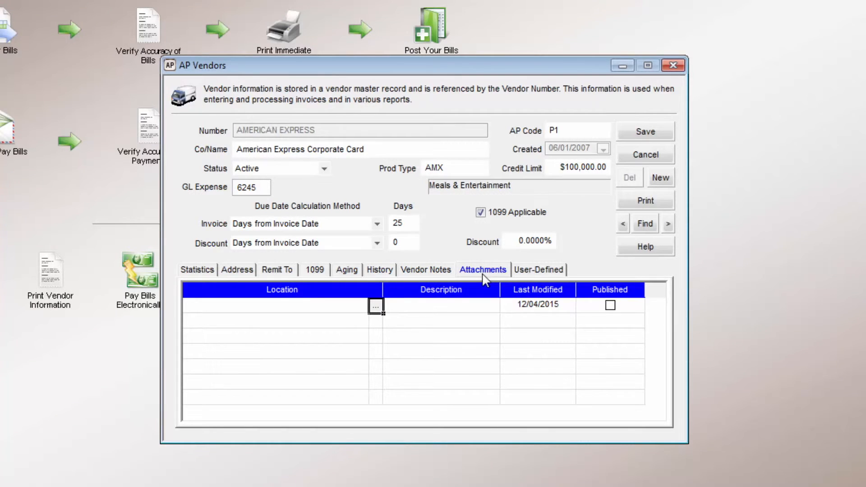
click(543, 276)
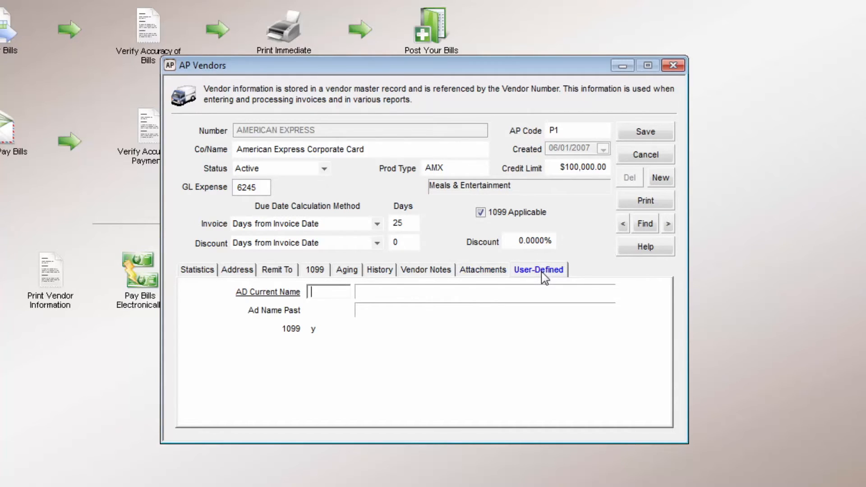
double_click(339, 296)
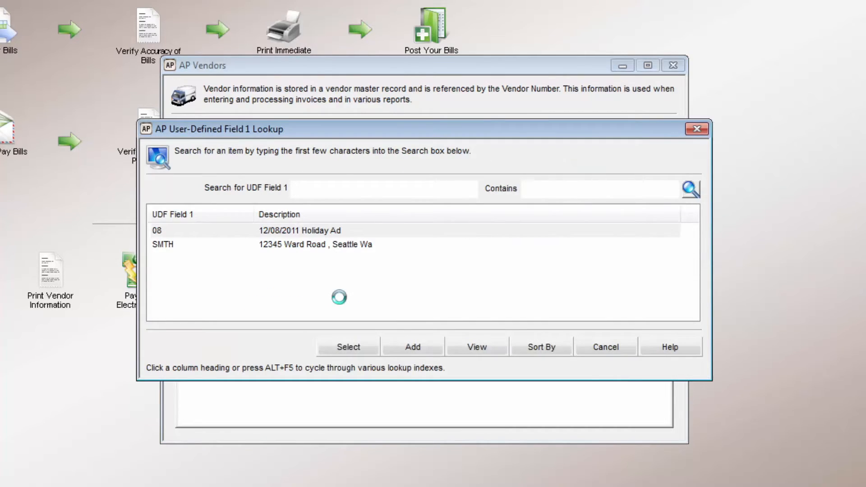
click(605, 351)
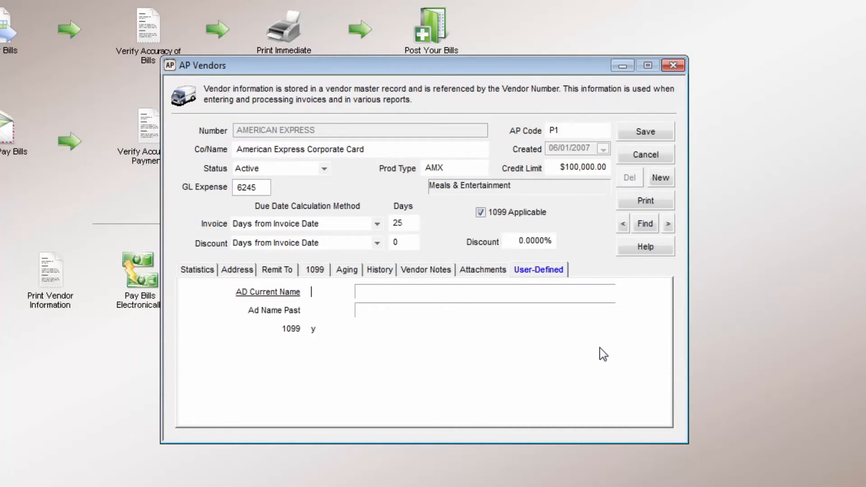